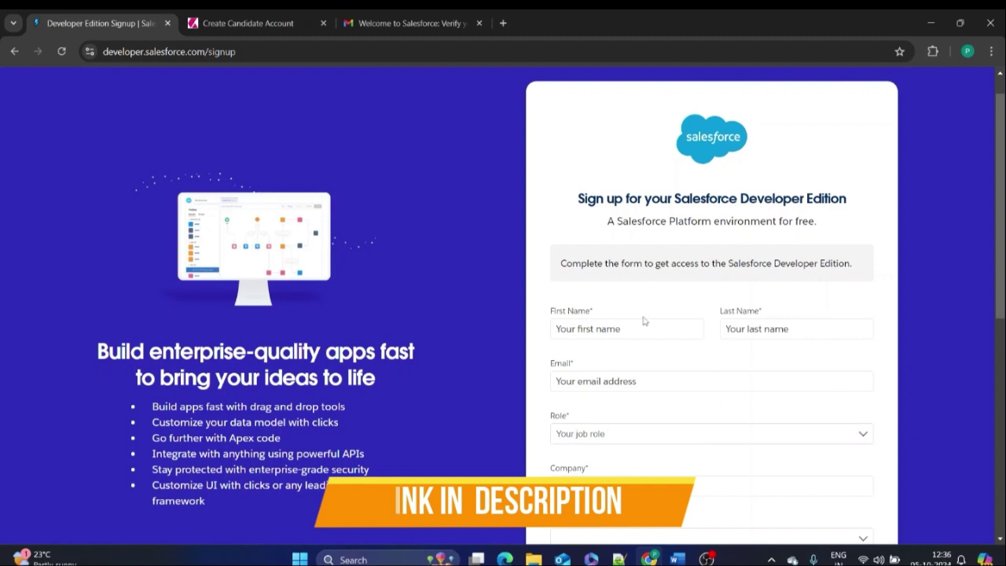
# Scroll through the empty Developer Edition signup form, opening and dismissing the Role list without choosing
pyautogui.scroll(-1, 629, 277)
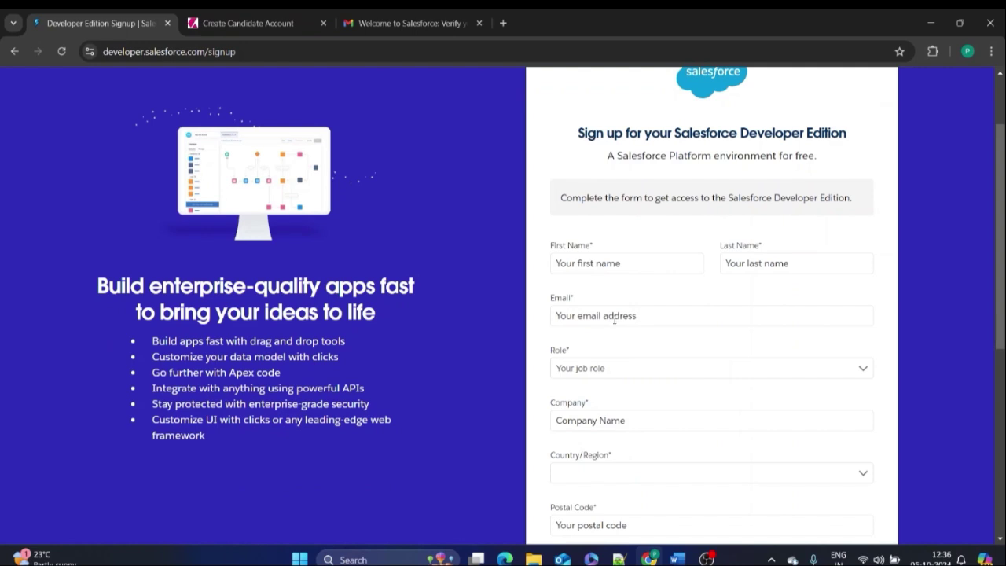
pyautogui.scroll(-1, 615, 320)
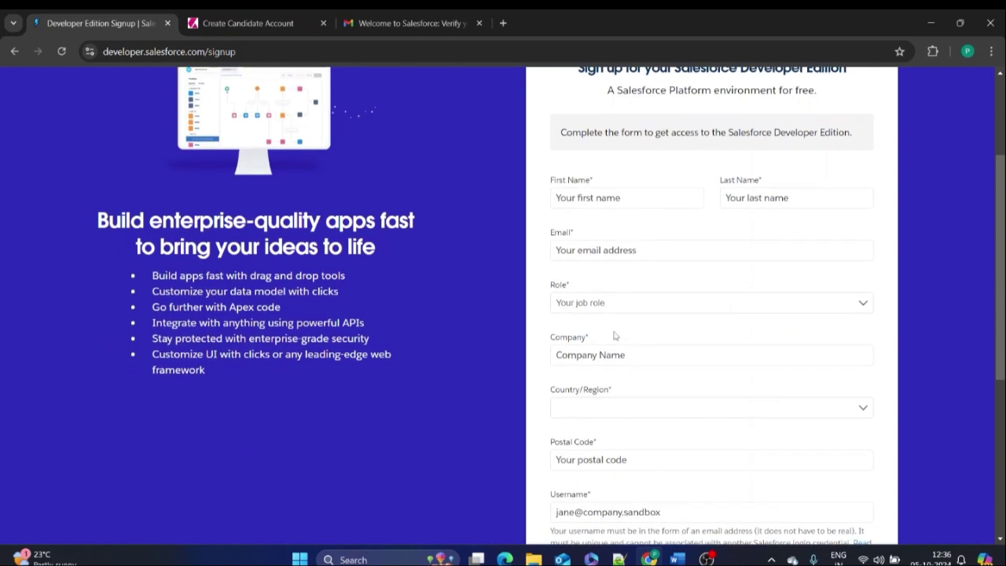
pyautogui.click(731, 307)
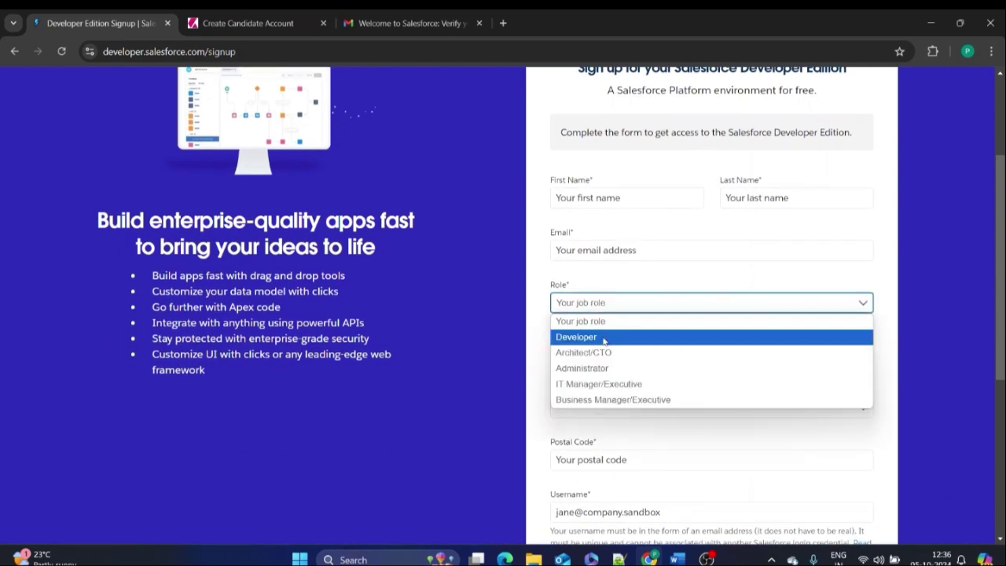
pyautogui.press('Escape')
pyautogui.scroll(-1, 574, 358)
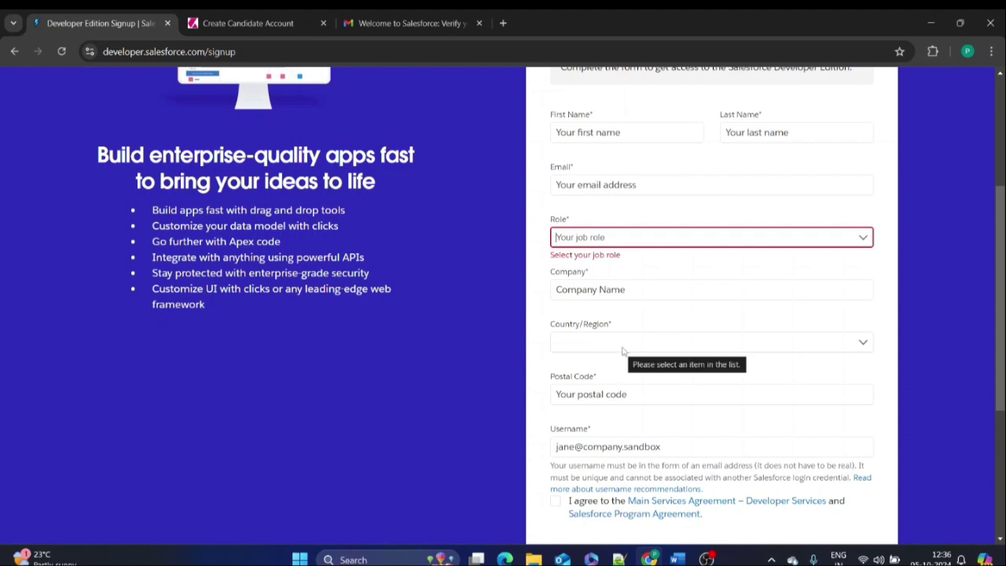
pyautogui.scroll(-2, 629, 362)
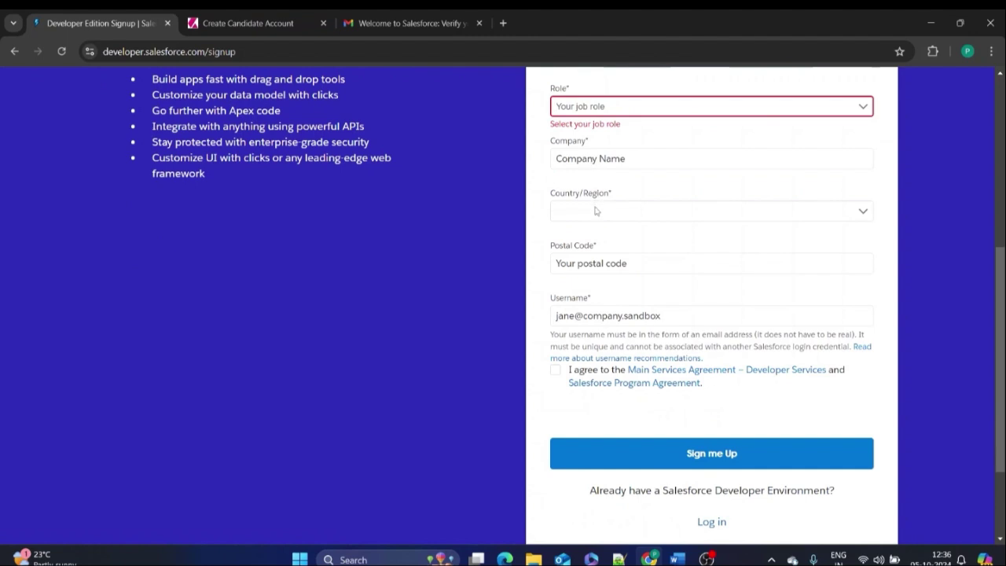
pyautogui.scroll(-1, 644, 267)
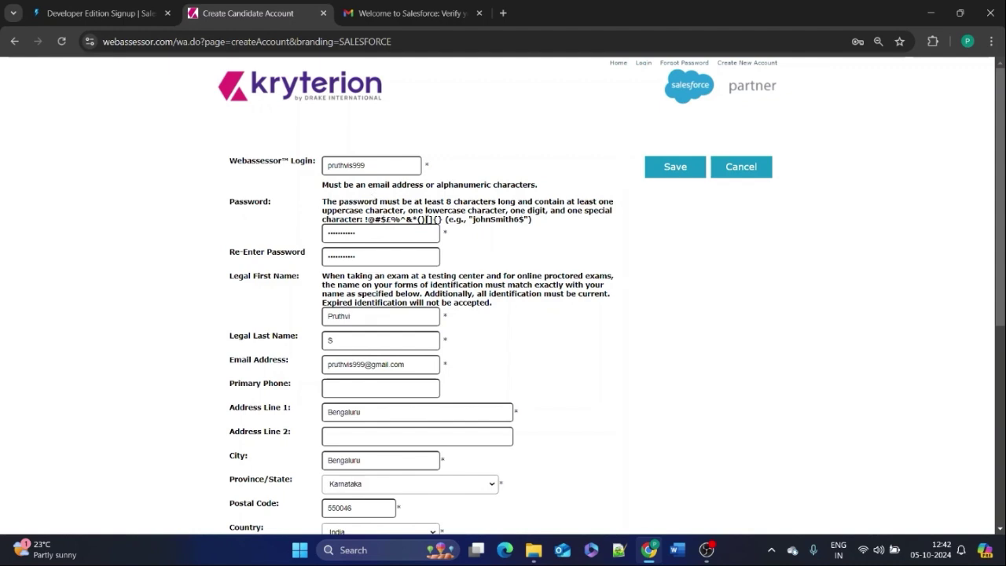
# Review the candidate form fields down to company Accenture, SFDC Partner, verification Yes and sector Private
pyautogui.scroll(-1, 441, 248)
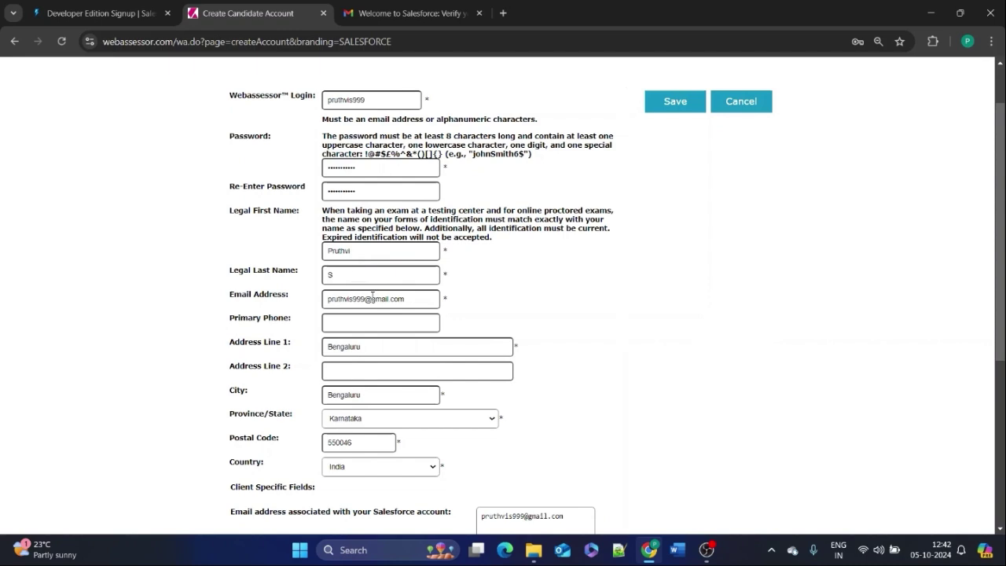
pyautogui.scroll(-1, 372, 296)
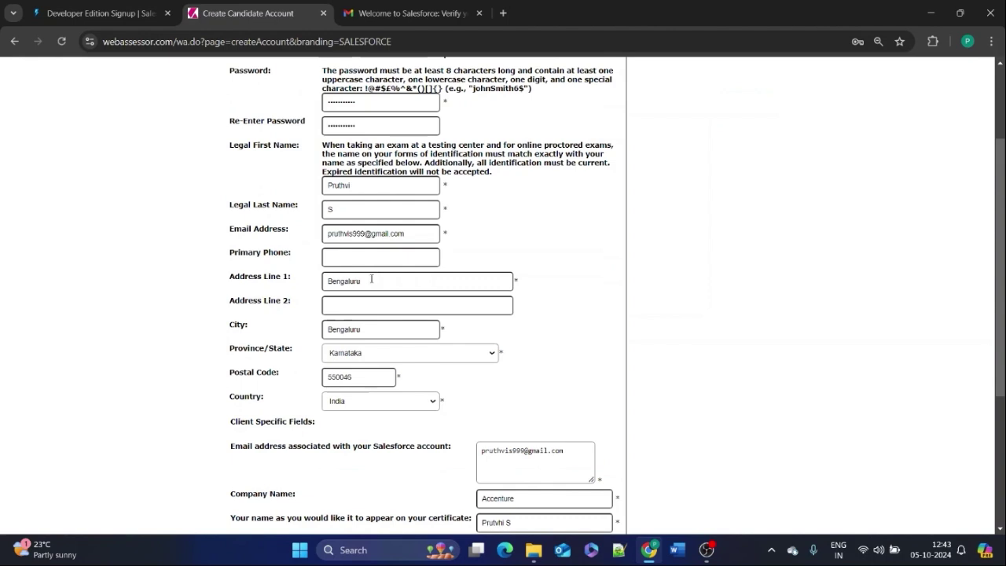
pyautogui.scroll(-1, 391, 298)
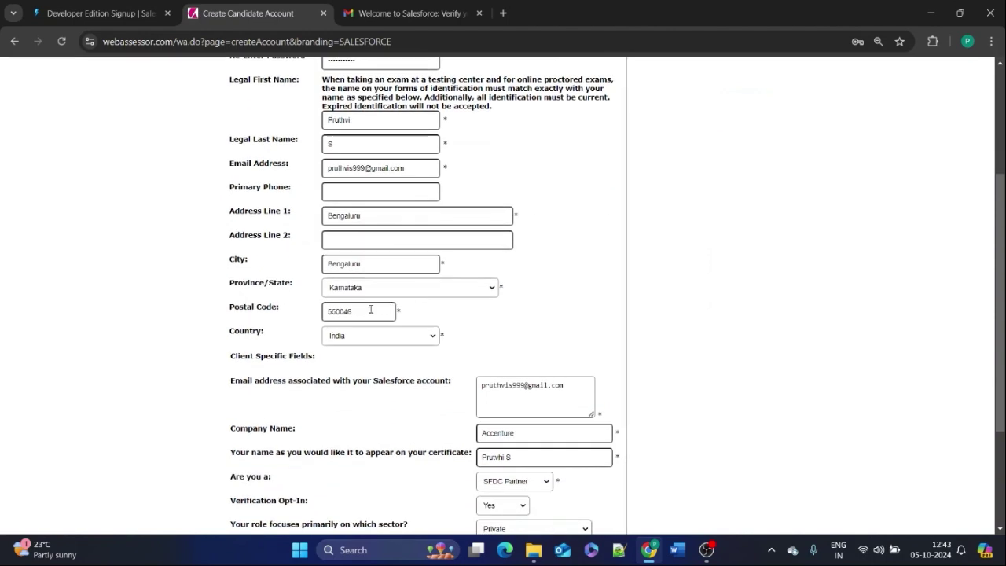
pyautogui.scroll(-1, 416, 344)
pyautogui.scroll(-1, 416, 344)
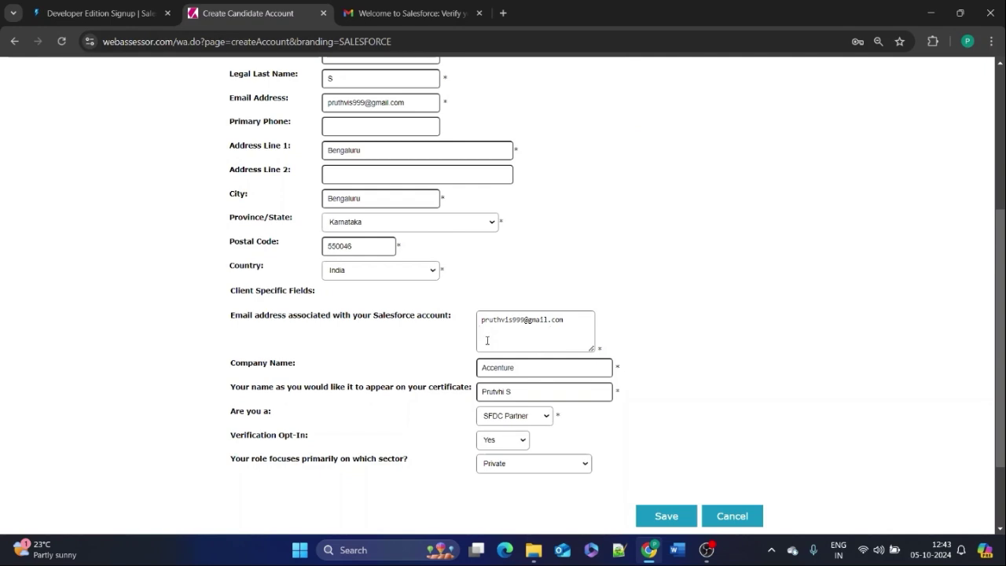
pyautogui.scroll(-1, 488, 340)
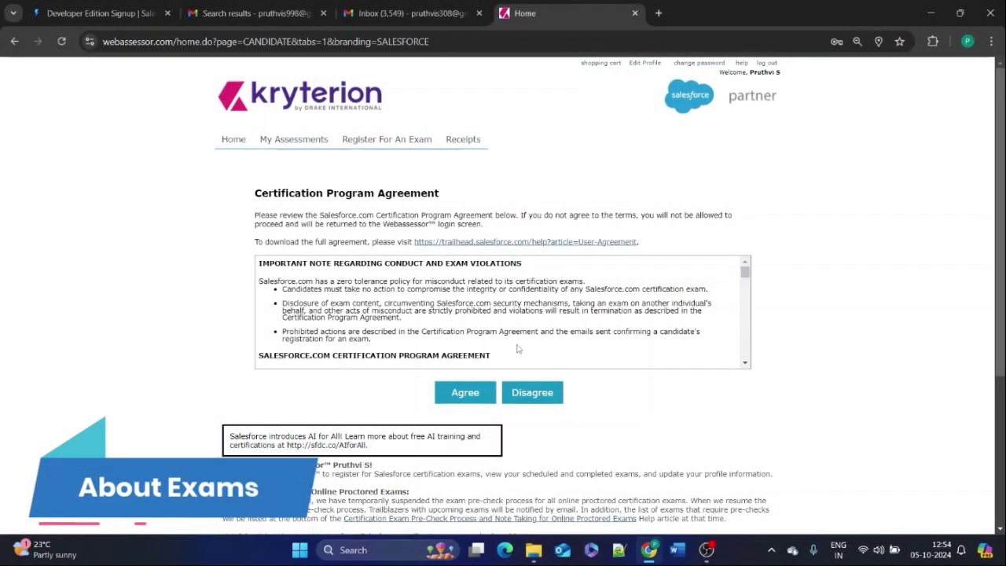
# Choose Agree below the Certification Program Agreement
pyautogui.click(467, 396)
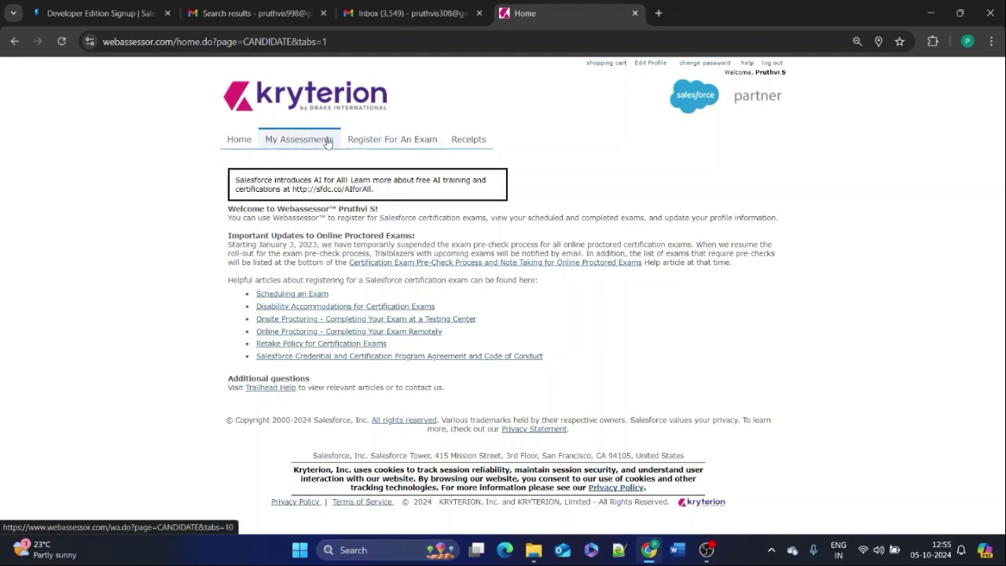
# Open the Exam Registration catalog and expand Associate Exams to show Salesforce Certified Associate options
pyautogui.click(363, 144)
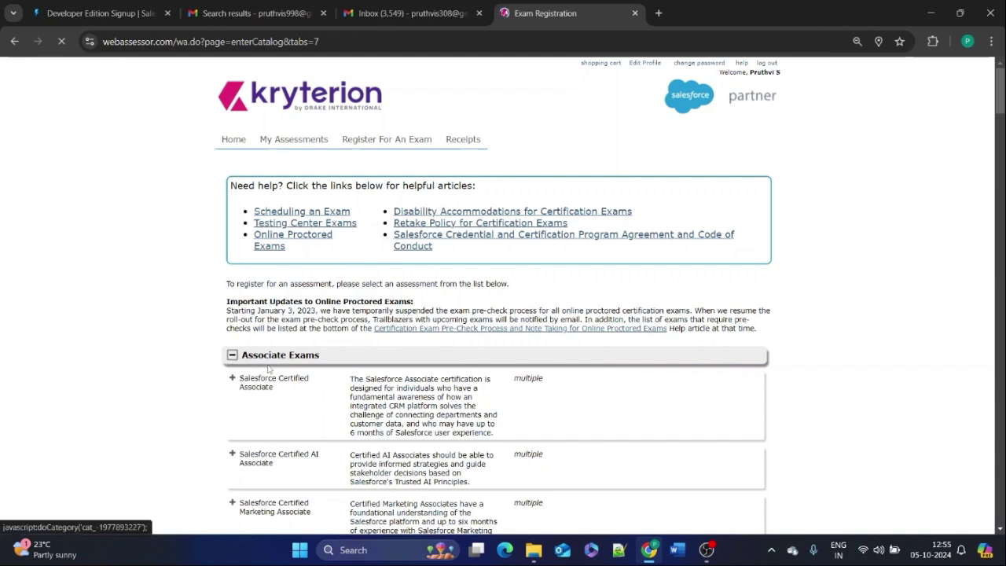
pyautogui.click(240, 359)
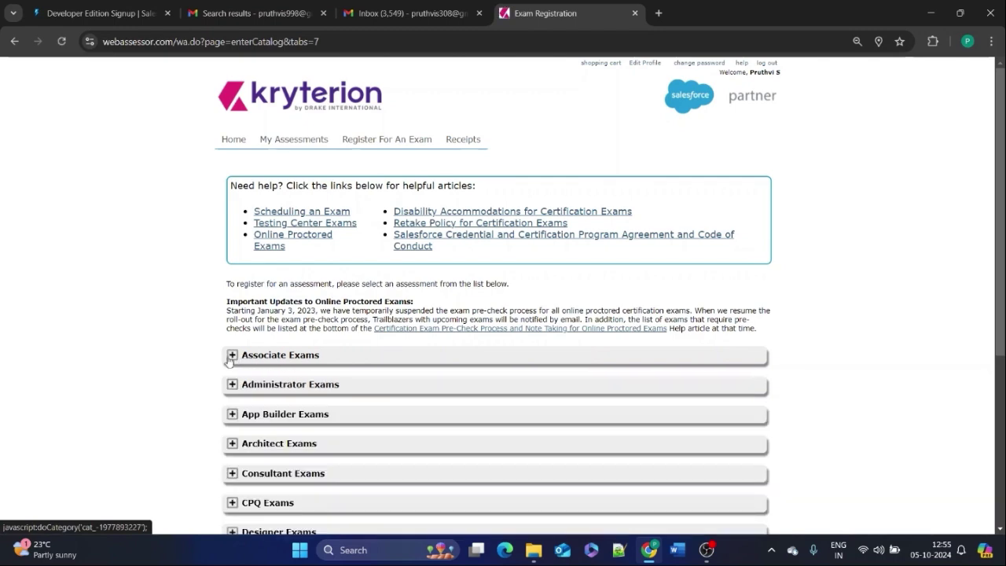
pyautogui.click(231, 355)
pyautogui.scroll(-2, 283, 279)
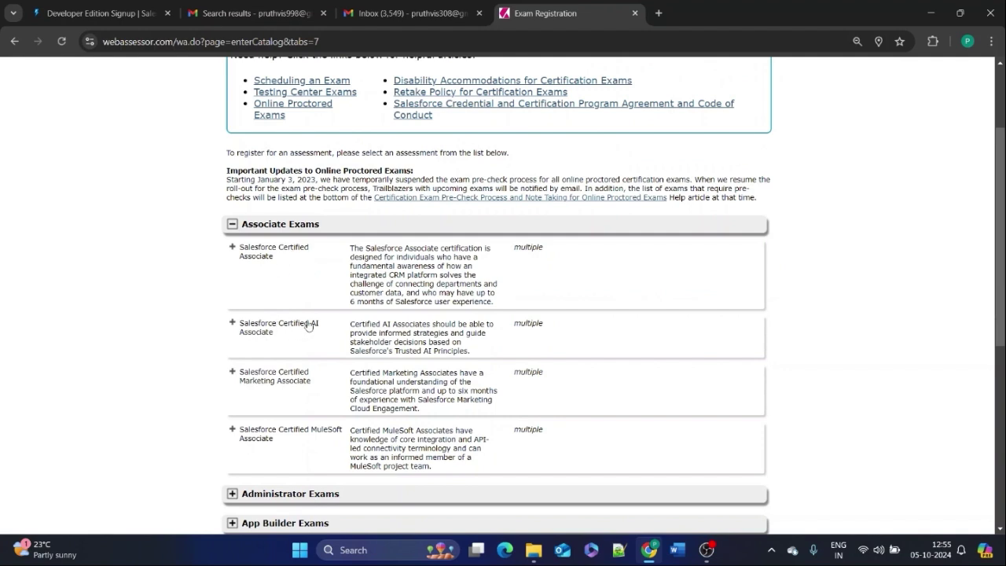
pyautogui.click(232, 248)
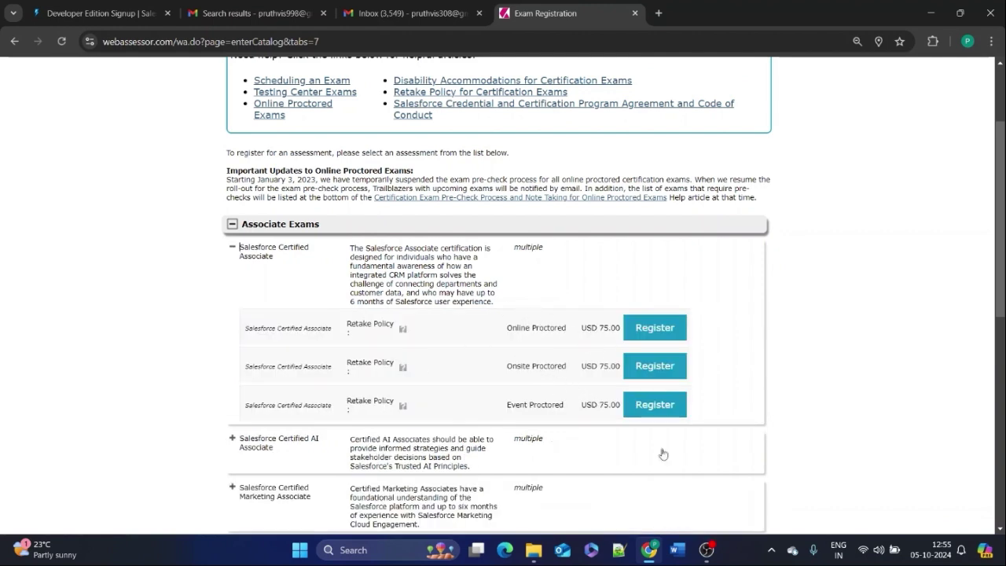
# Expand the Salesforce Certified AI Associate options and collapse the Salesforce Certified Associate entry
pyautogui.click(232, 224)
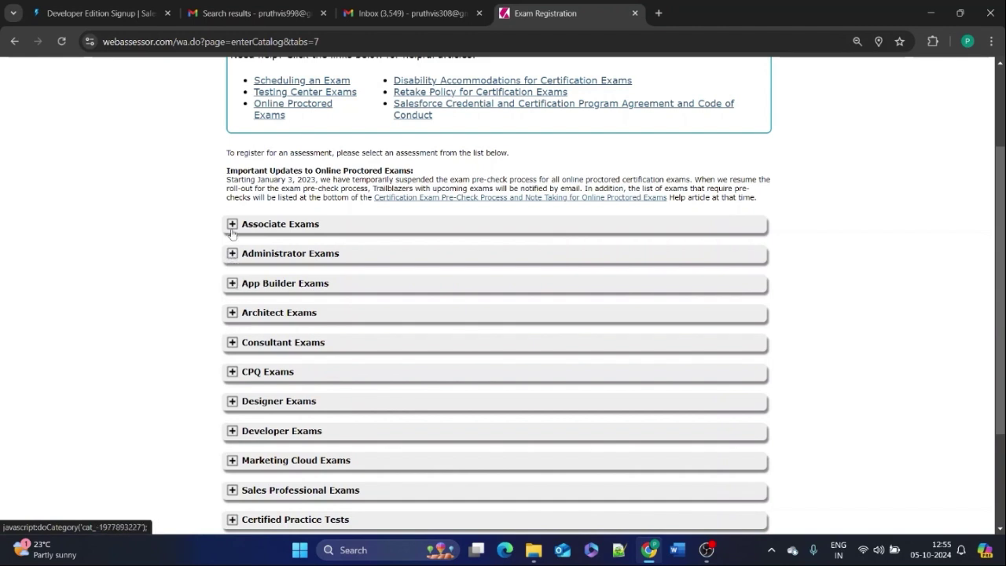
pyautogui.click(232, 225)
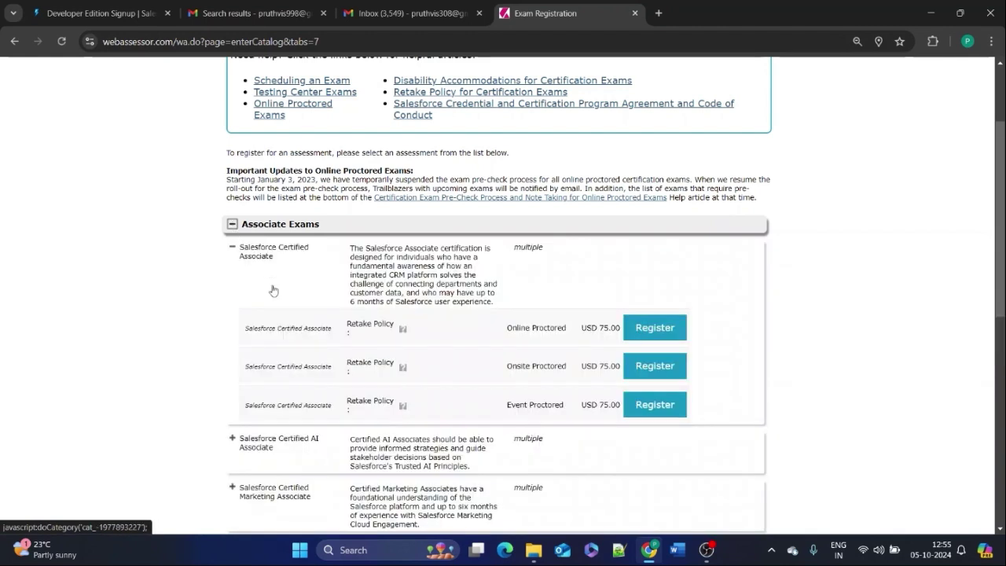
pyautogui.click(232, 439)
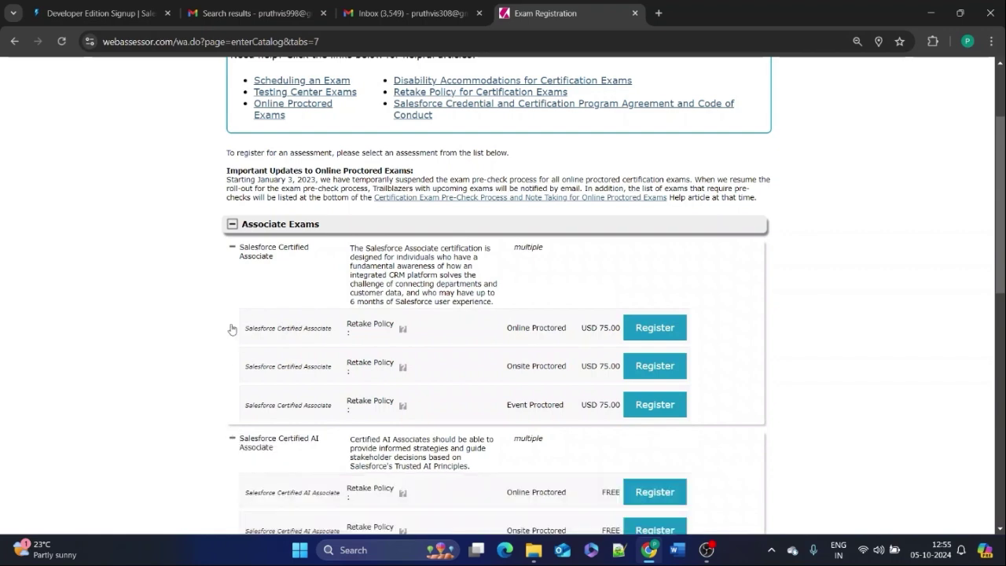
pyautogui.click(231, 249)
pyautogui.scroll(-1, 587, 330)
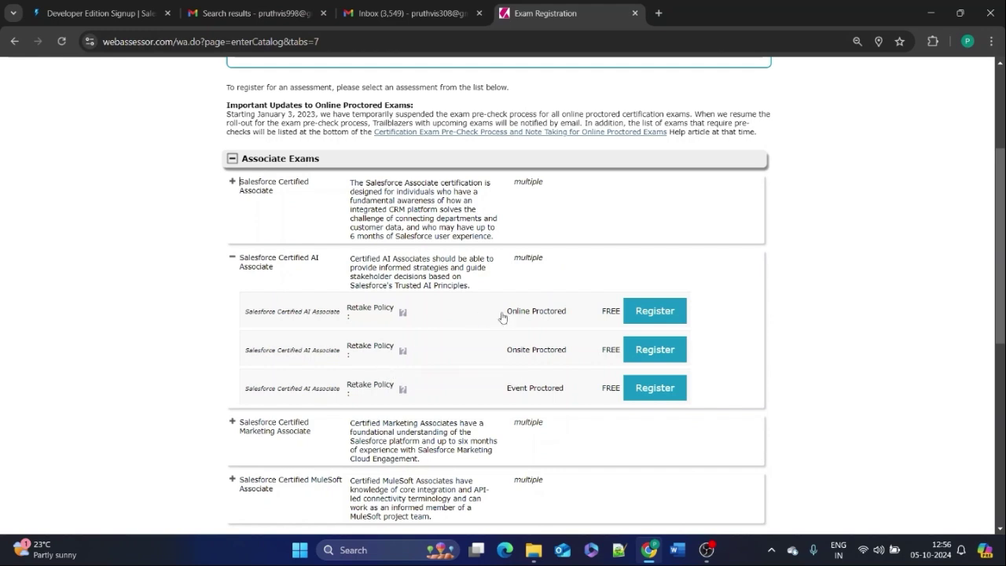
# Register for the Online Proctored AI Associate exam on Sunday 6 October 2024 at 11:00 AM
pyautogui.click(643, 316)
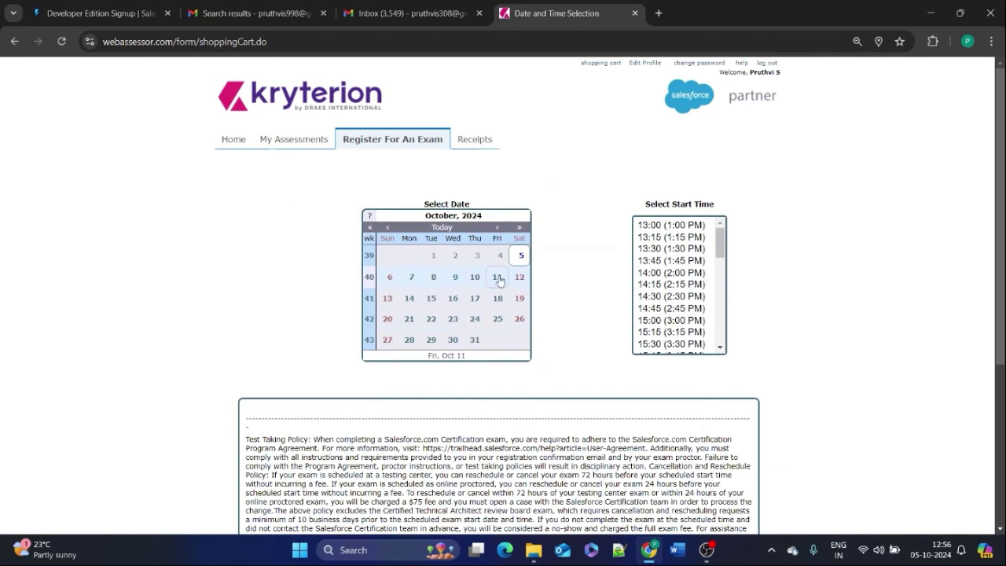
pyautogui.click(389, 279)
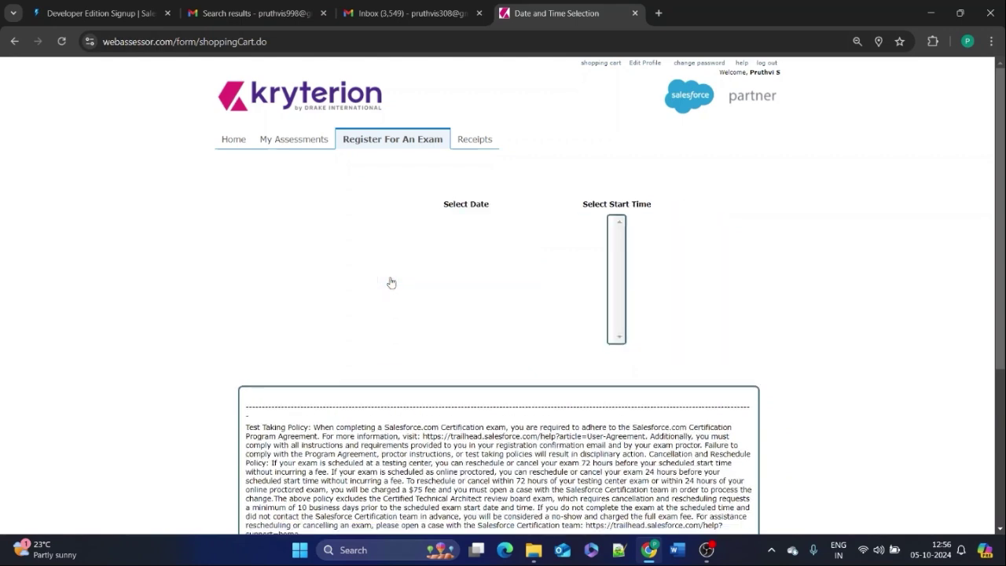
pyautogui.scroll(-5, 674, 237)
pyautogui.scroll(-3, 676, 271)
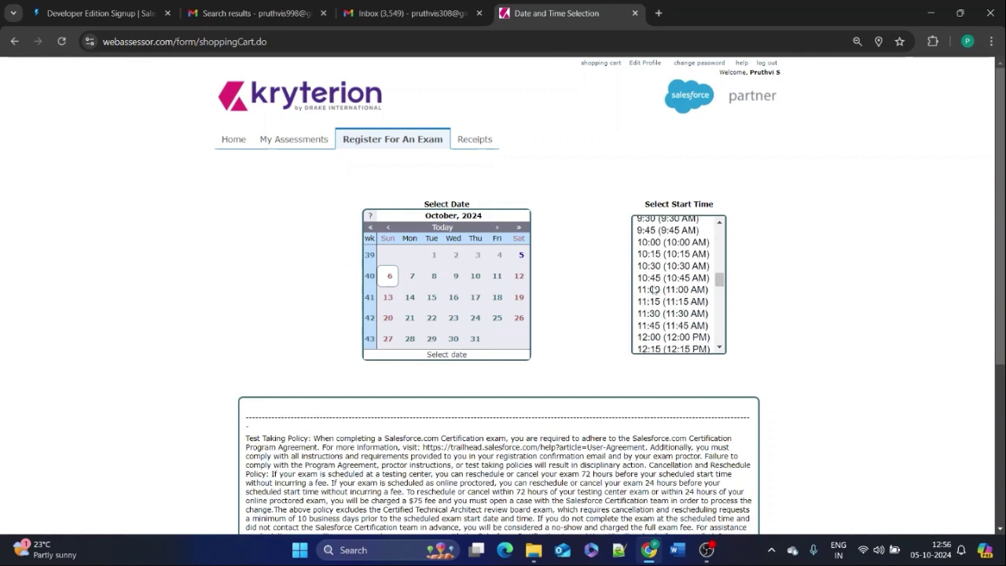
pyautogui.click(654, 291)
# Acknowledge the test-taking terms and rules and confirm the chosen exam slot
pyautogui.scroll(-4, 639, 295)
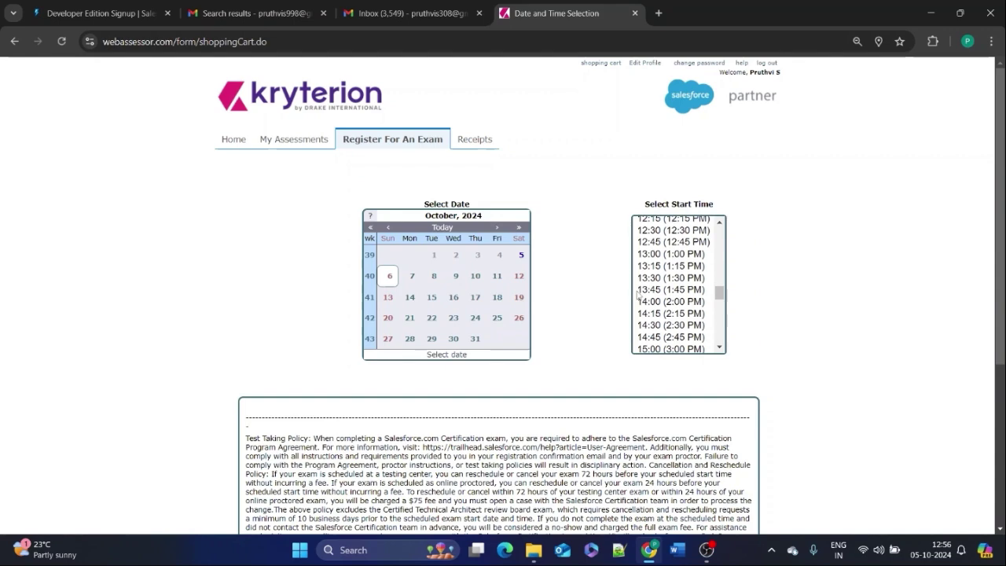
pyautogui.scroll(-1, 619, 298)
pyautogui.scroll(4, 691, 251)
pyautogui.scroll(2, 678, 228)
pyautogui.scroll(-1, 550, 330)
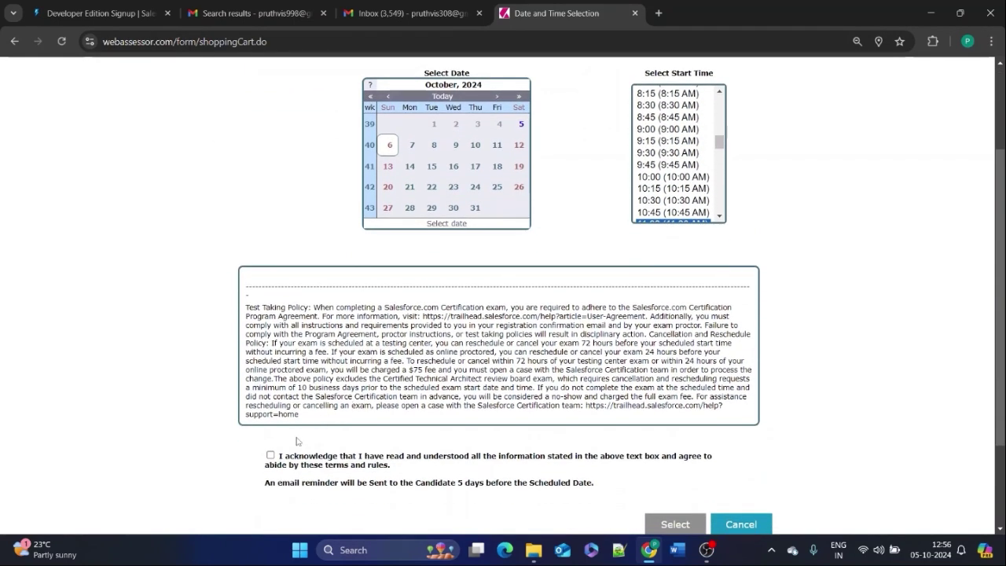
pyautogui.click(270, 456)
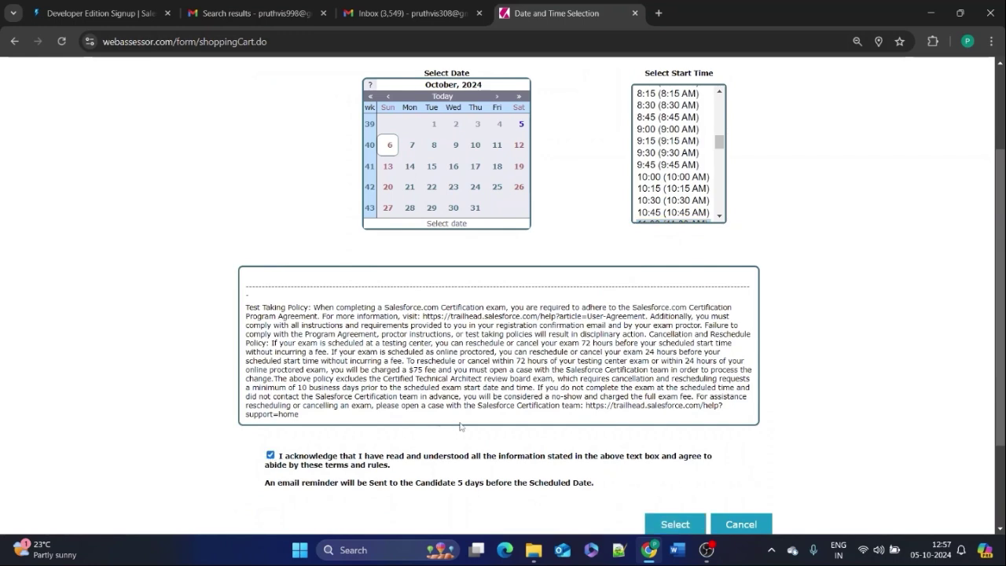
pyautogui.scroll(-1, 457, 425)
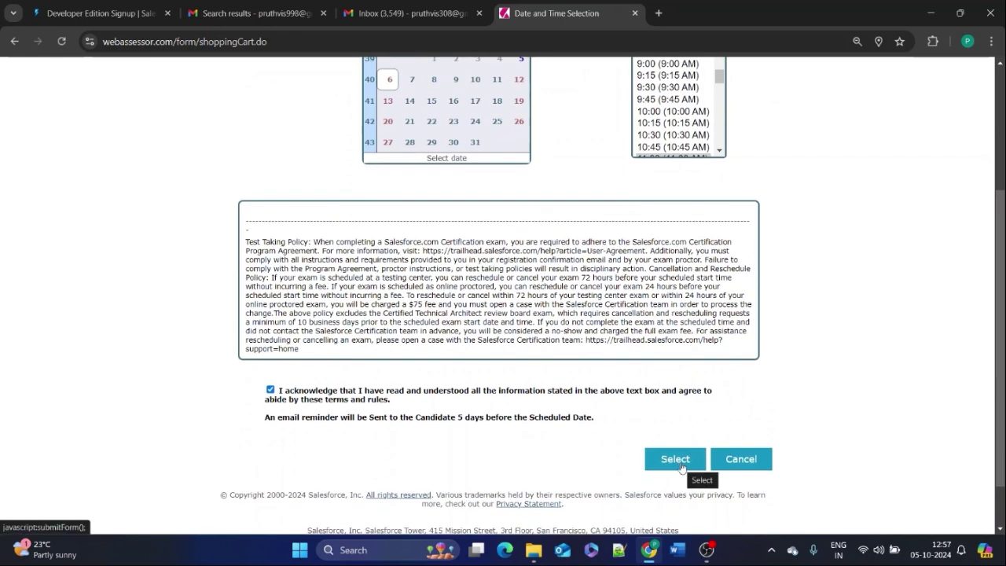
pyautogui.click(681, 467)
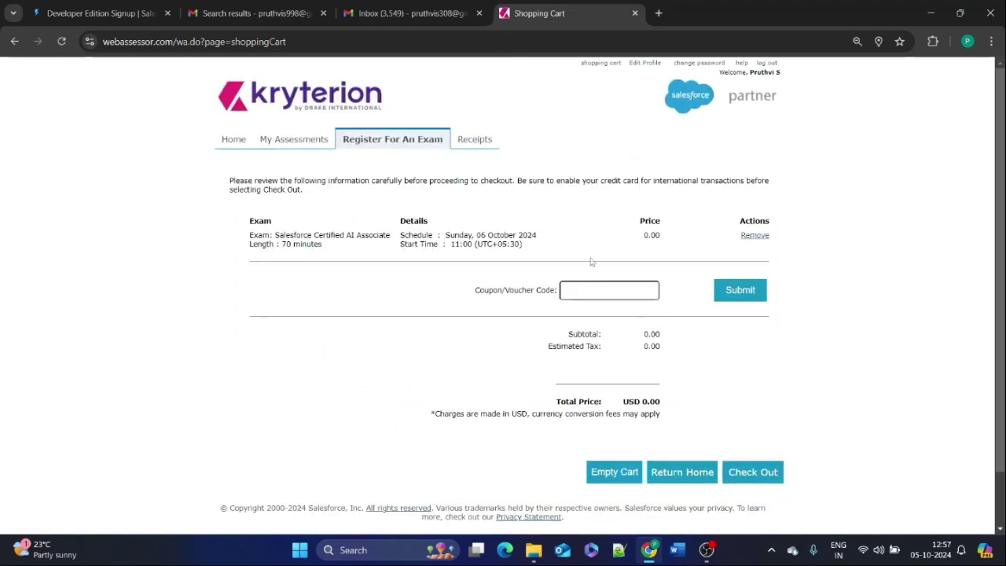
# Check the cart's USD 0.00 exam price and its subtotal, tax and total
pyautogui.moveTo(665, 237); pyautogui.dragTo(644, 237)
pyautogui.moveTo(668, 404); pyautogui.dragTo(623, 335)
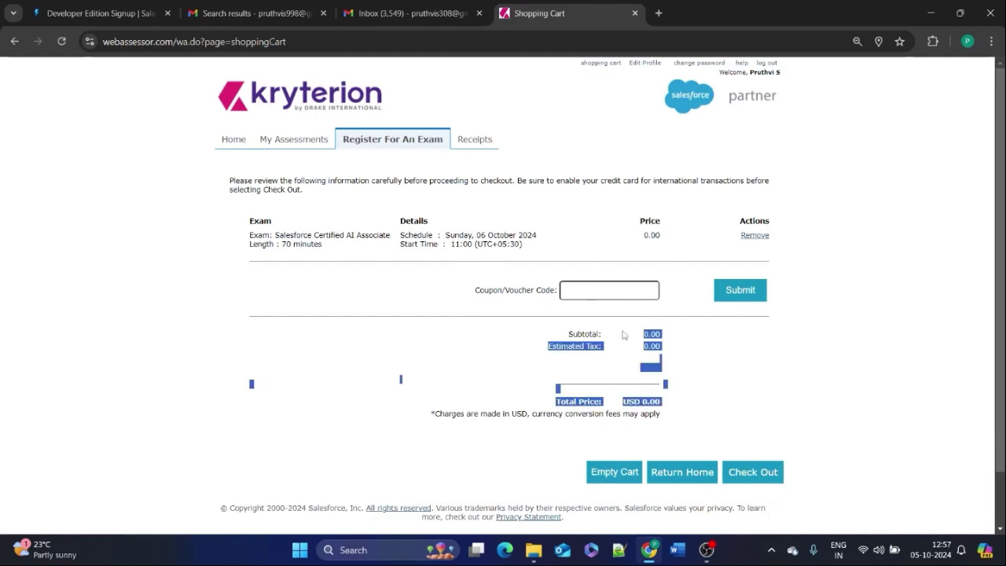
pyautogui.click(548, 247)
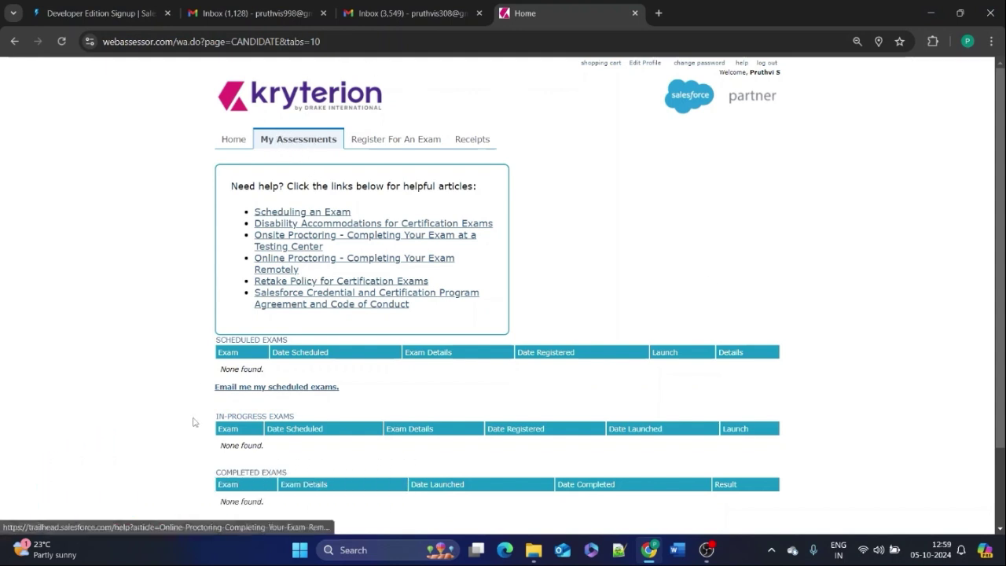
pyautogui.moveTo(214, 336); pyautogui.dragTo(598, 391)
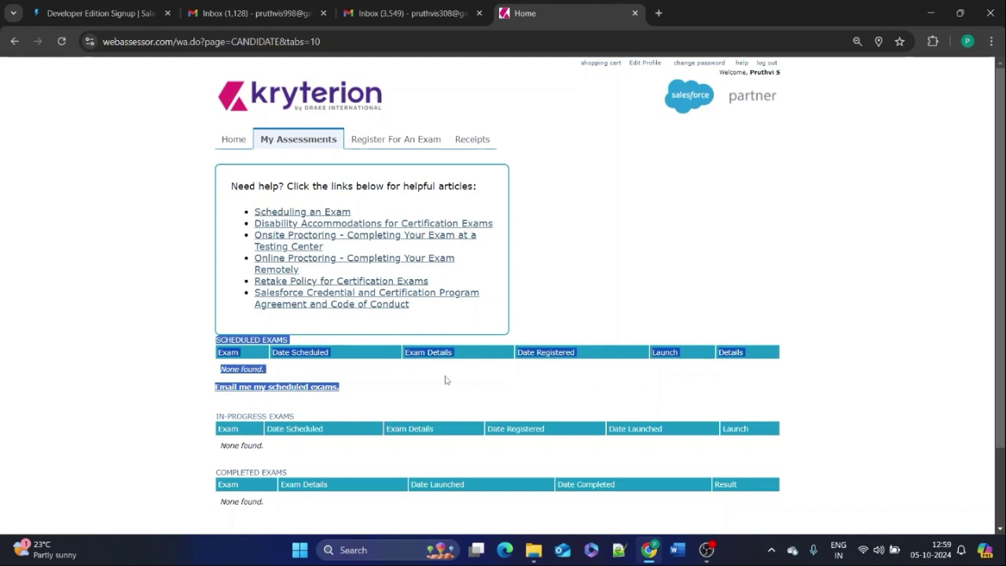
pyautogui.click(659, 374)
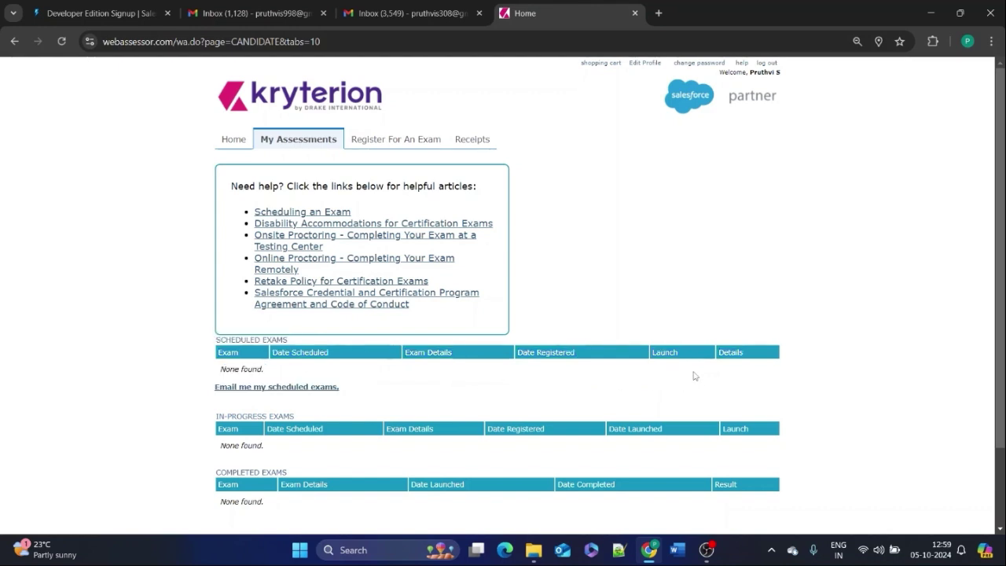